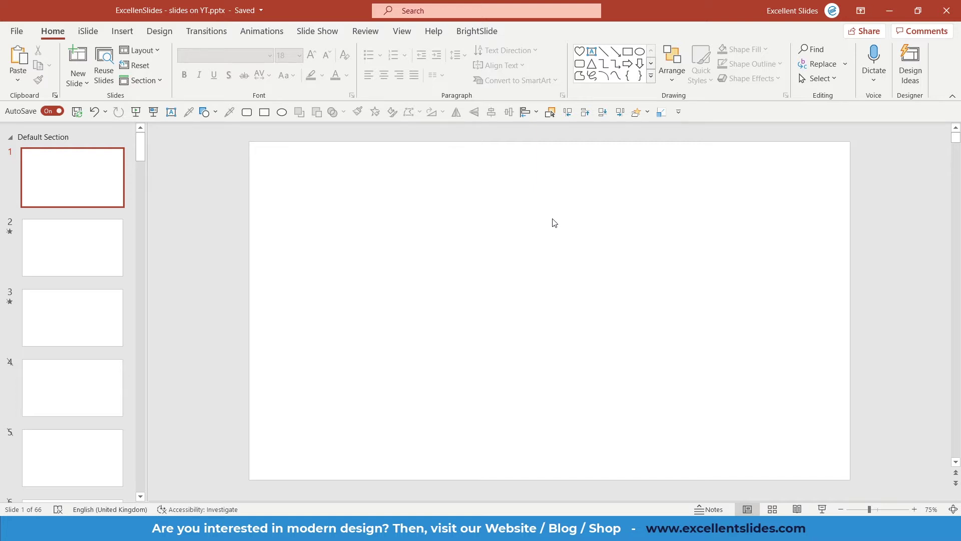
Draw a blue square and centre it horizontally and vertically on slide 1
left_click(84, 190)
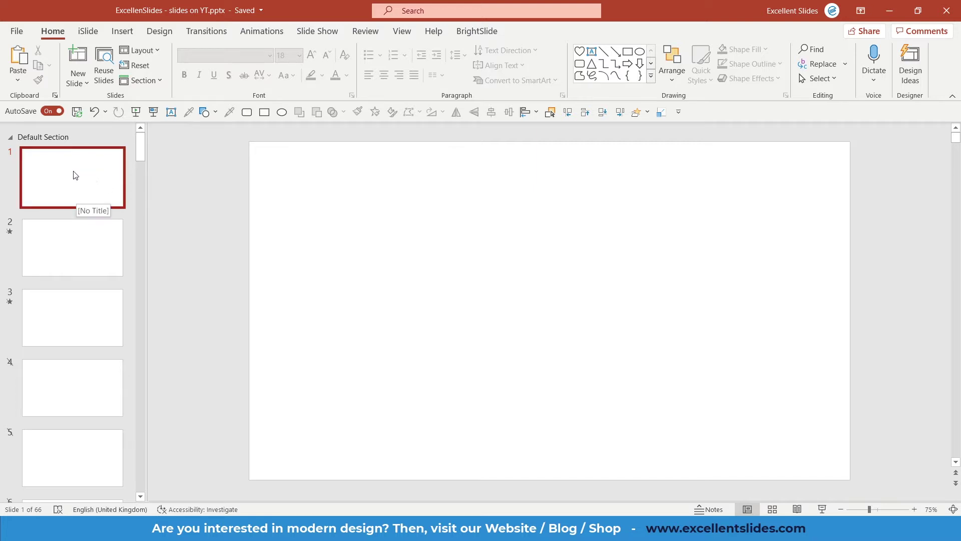
left_click(261, 165)
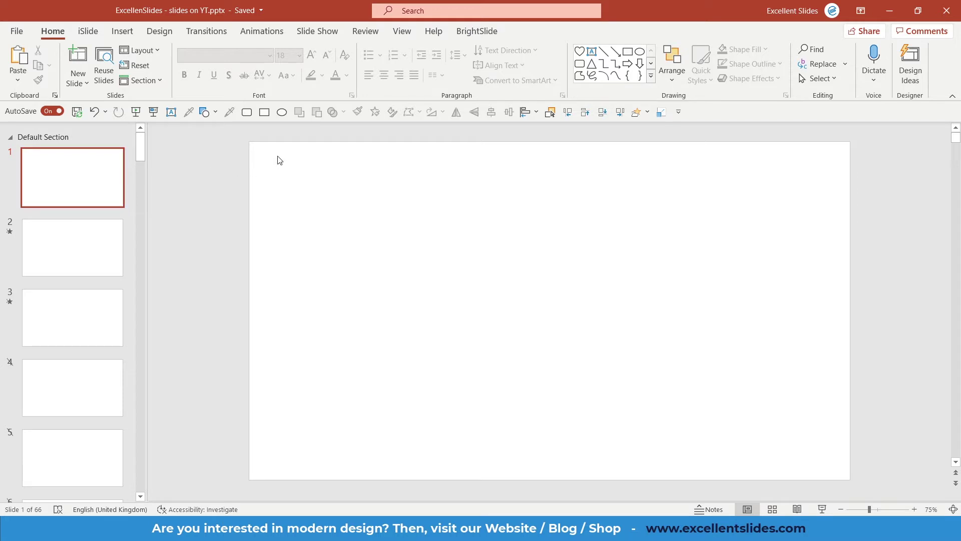
left_click(264, 112)
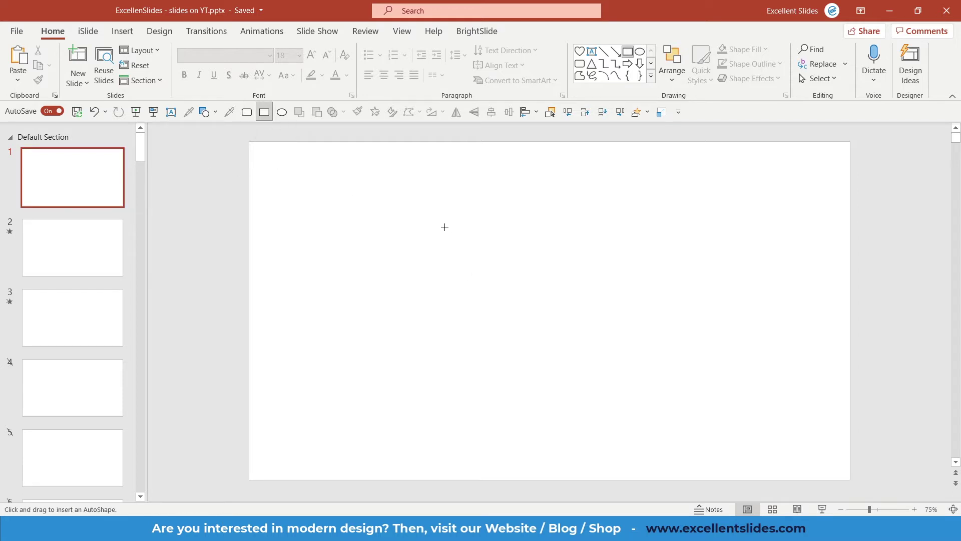
left_click_drag(443, 209, 637, 401)
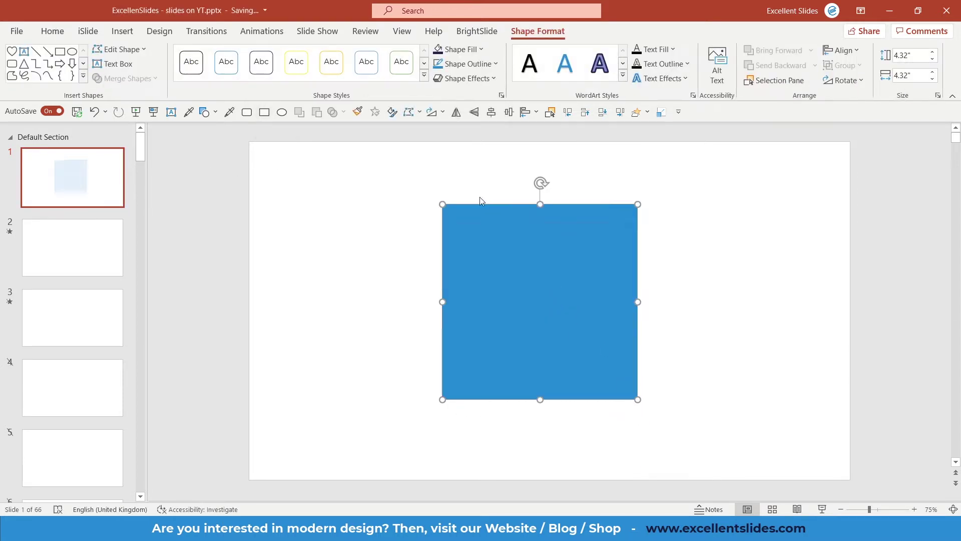
left_click(492, 113)
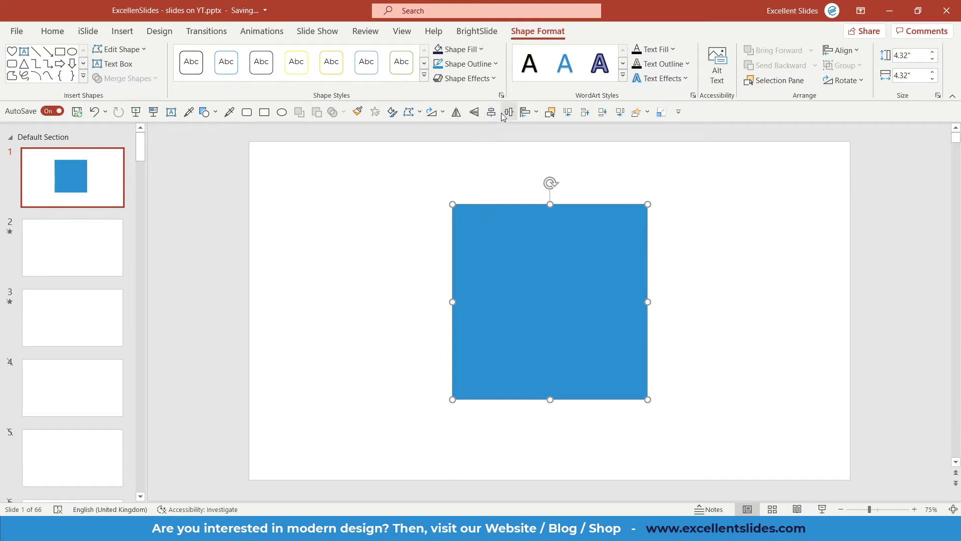
left_click(509, 113)
left_click(477, 197)
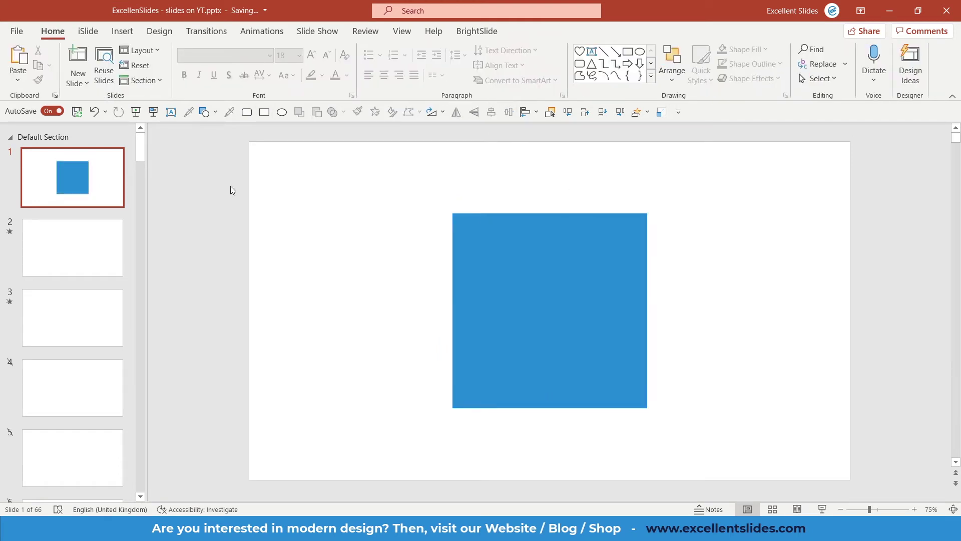
Duplicate slide 1 with Ctrl+D so slide 2 carries the same square
left_click(97, 167)
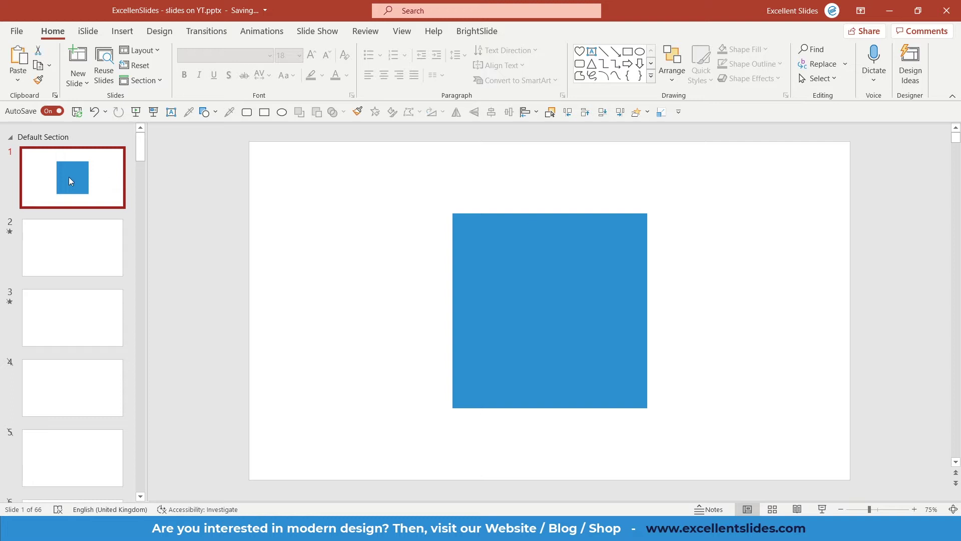
key("ctrl+d")
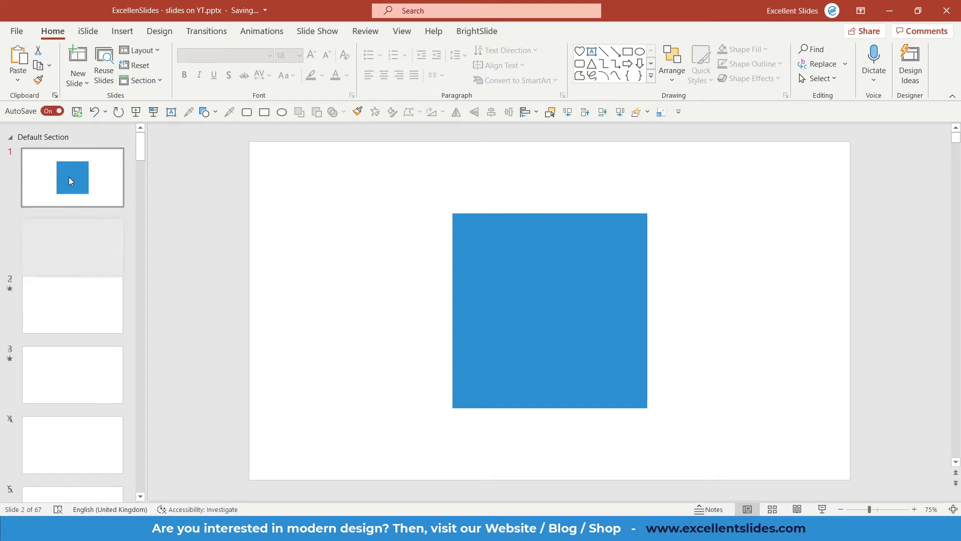
left_click(581, 286)
left_click(271, 223)
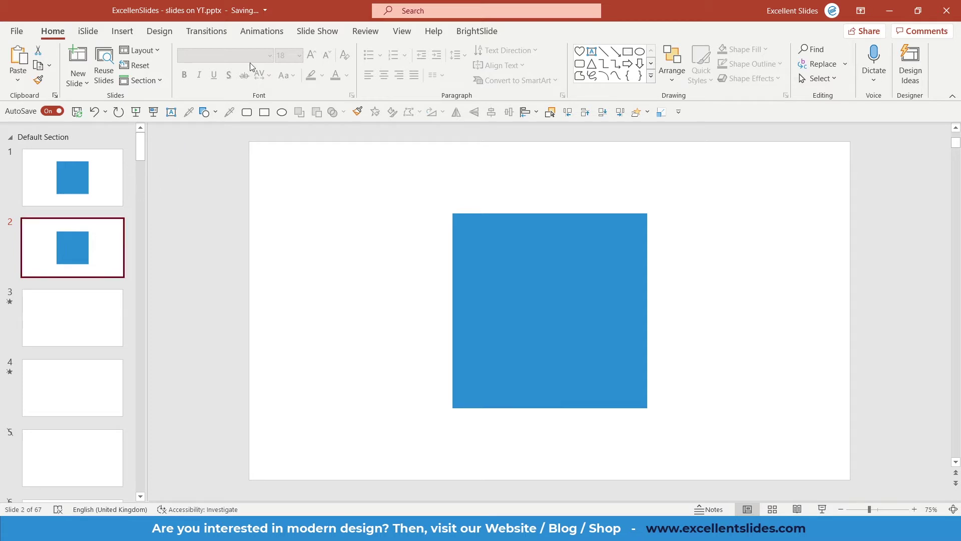
Apply the Morph transition to slide 2 and select its blue square
left_click(224, 32)
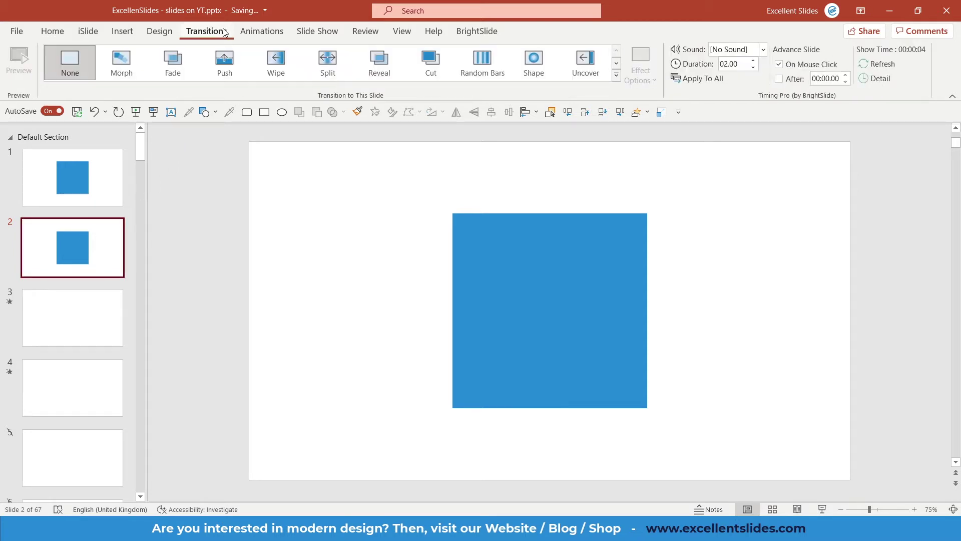
left_click(130, 69)
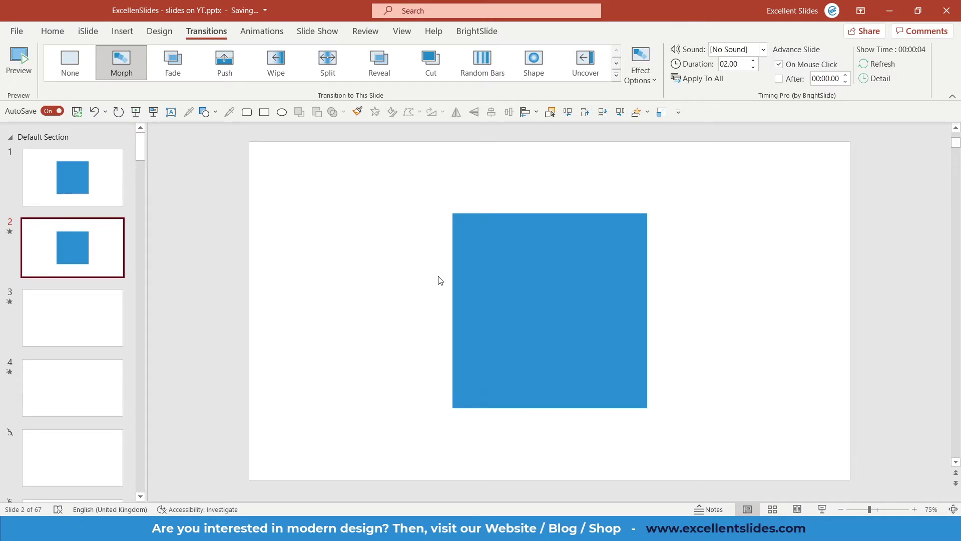
left_click(540, 255)
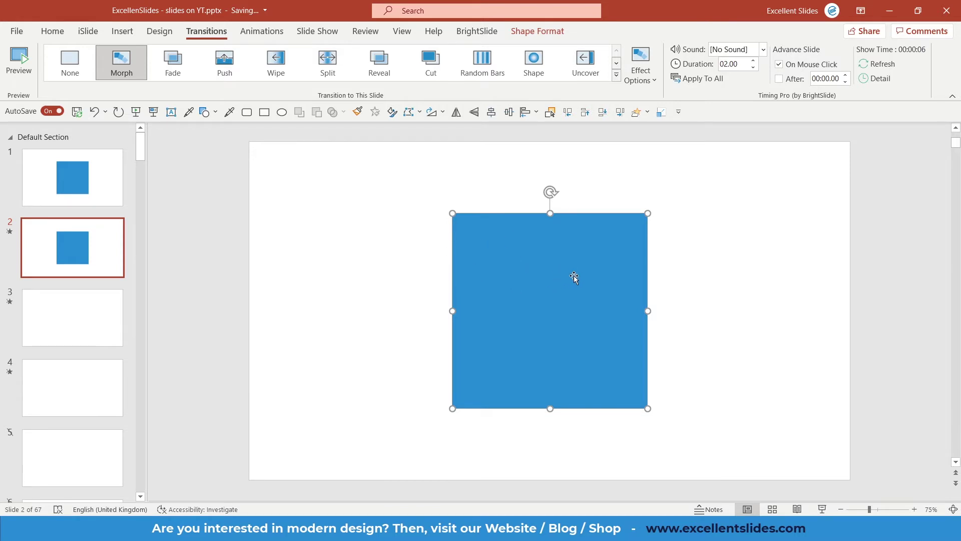
Edit the points of slide 2's square, dragging its four corners into an irregular shape
right_click(555, 271)
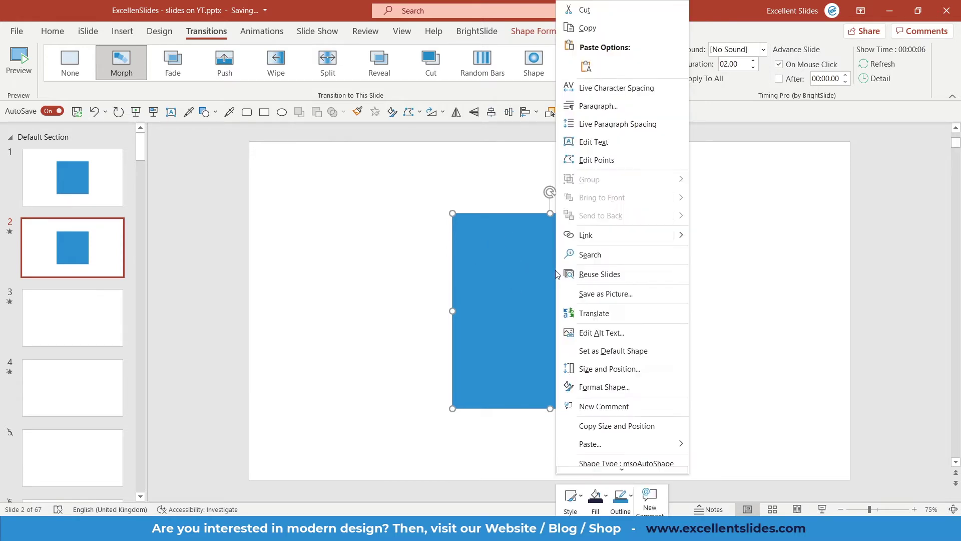
left_click(596, 161)
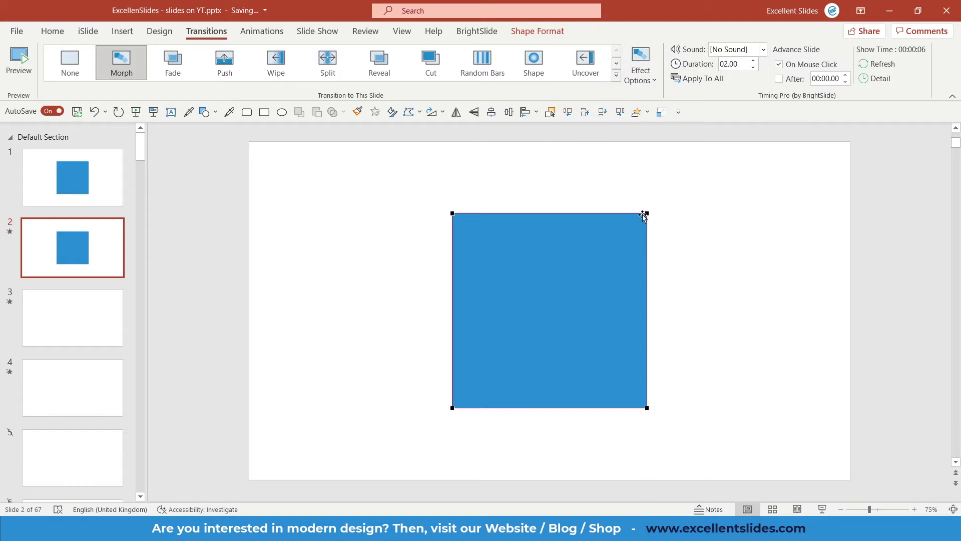
left_click_drag(646, 213, 765, 223)
left_click_drag(452, 213, 543, 183)
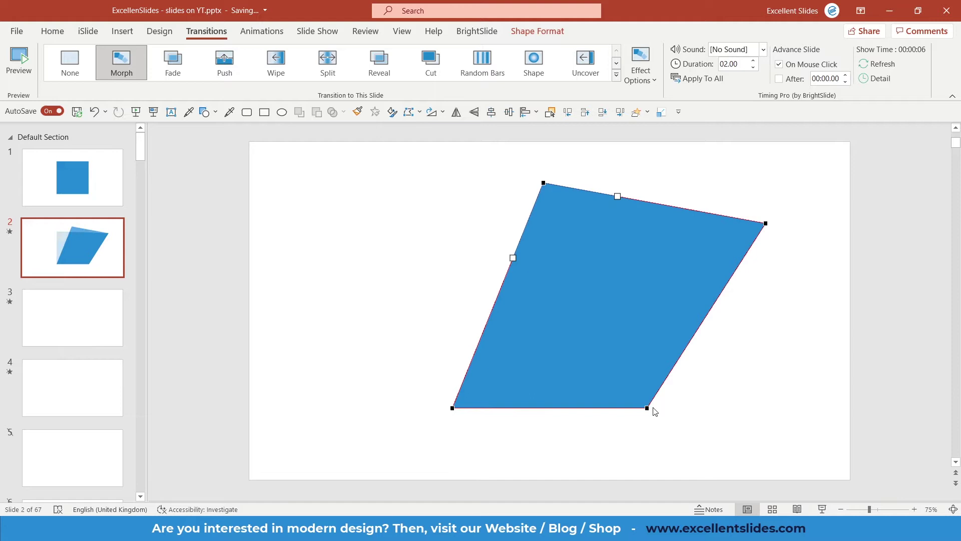
left_click_drag(647, 408, 586, 306)
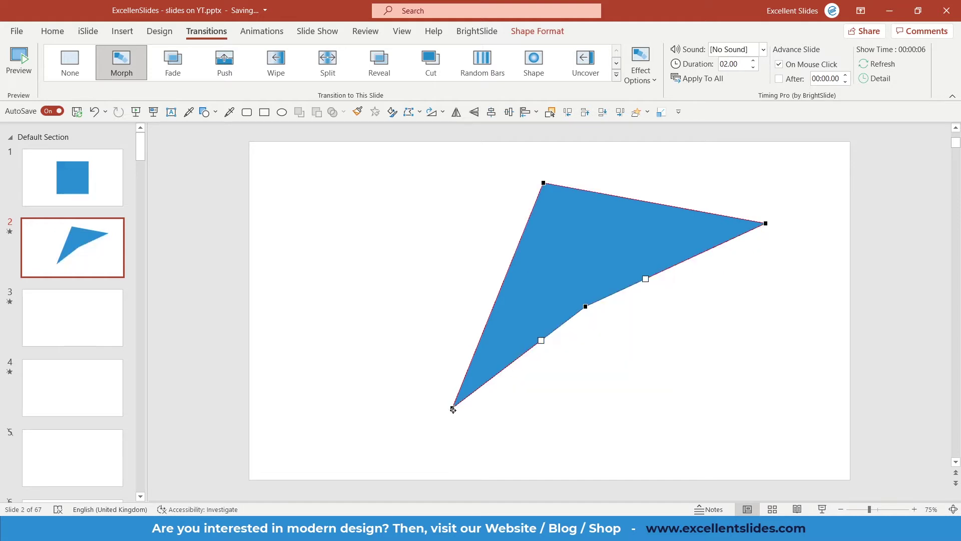
left_click_drag(454, 407, 308, 316)
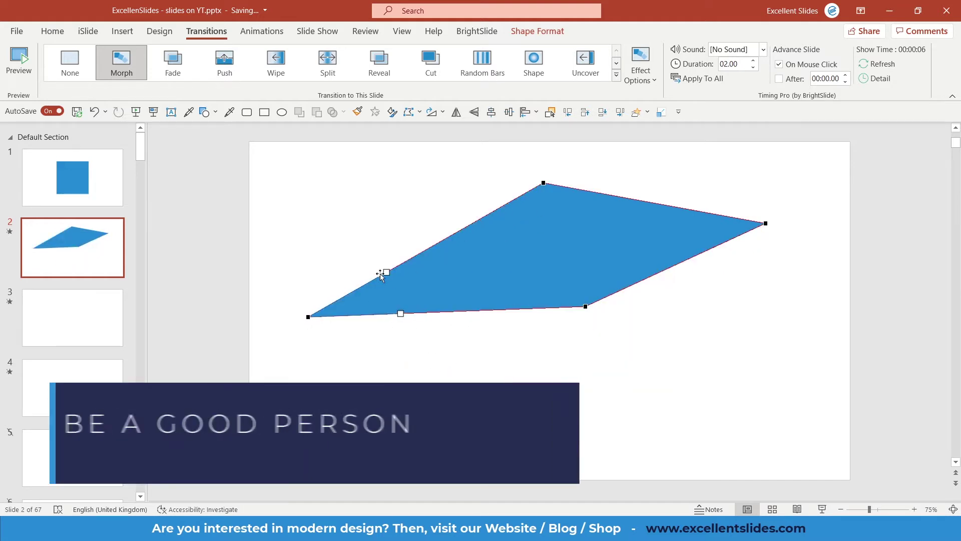
Bend the edges into curves, including an S-curve on the right, then preview the Morph
left_click_drag(386, 272, 353, 211)
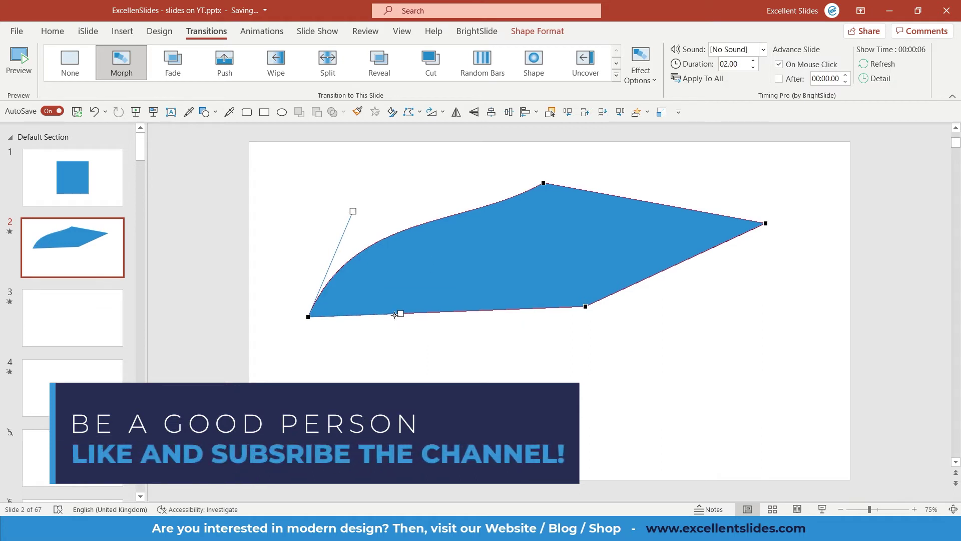
left_click_drag(401, 313, 423, 418)
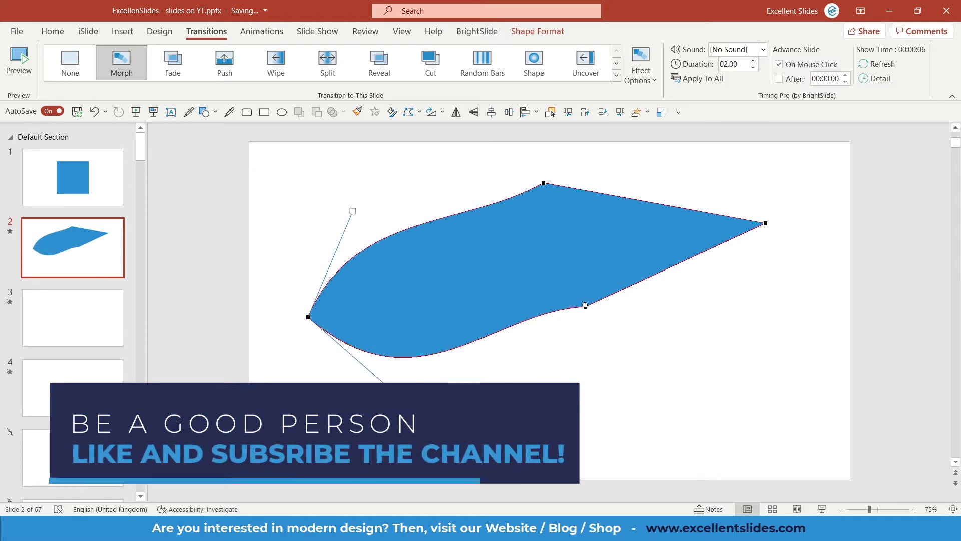
left_click(585, 306)
left_click_drag(643, 278, 574, 240)
left_click_drag(493, 310, 586, 416)
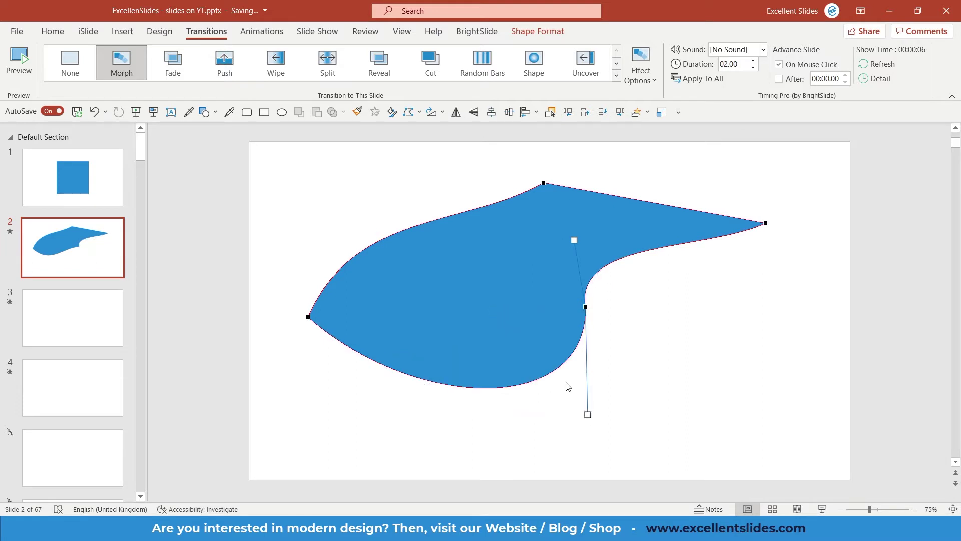
left_click(650, 332)
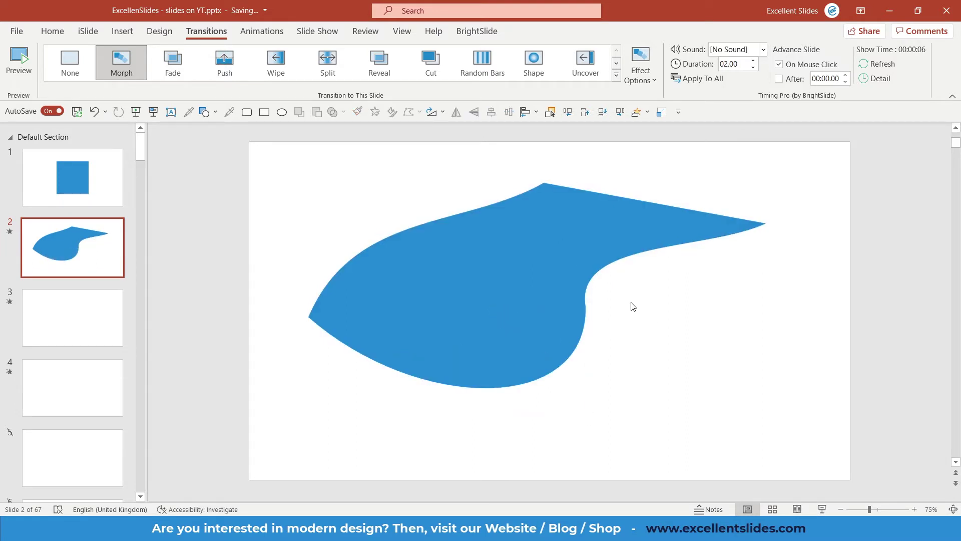
left_click(25, 77)
left_click(506, 283)
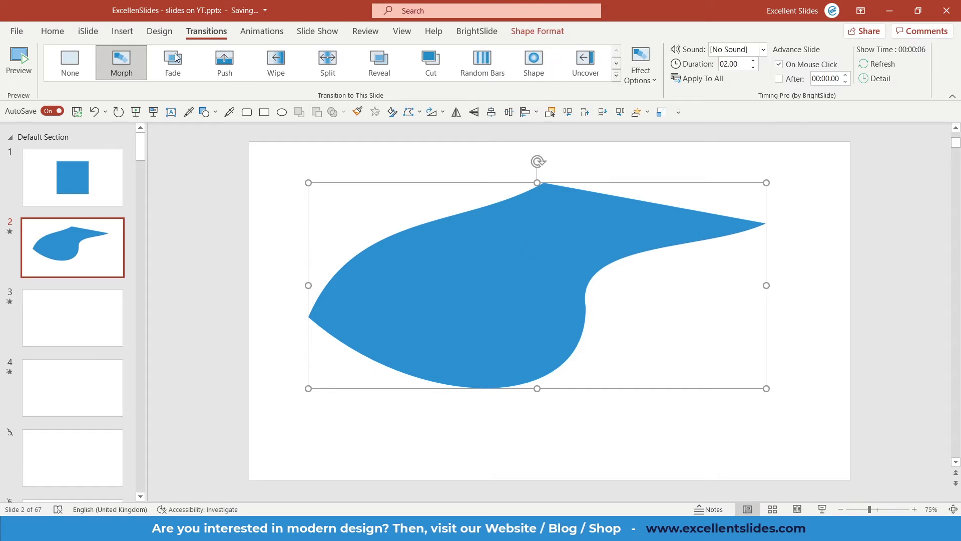
Open the Selection Pane from Home > Select to list slide 2's objects
left_click(53, 32)
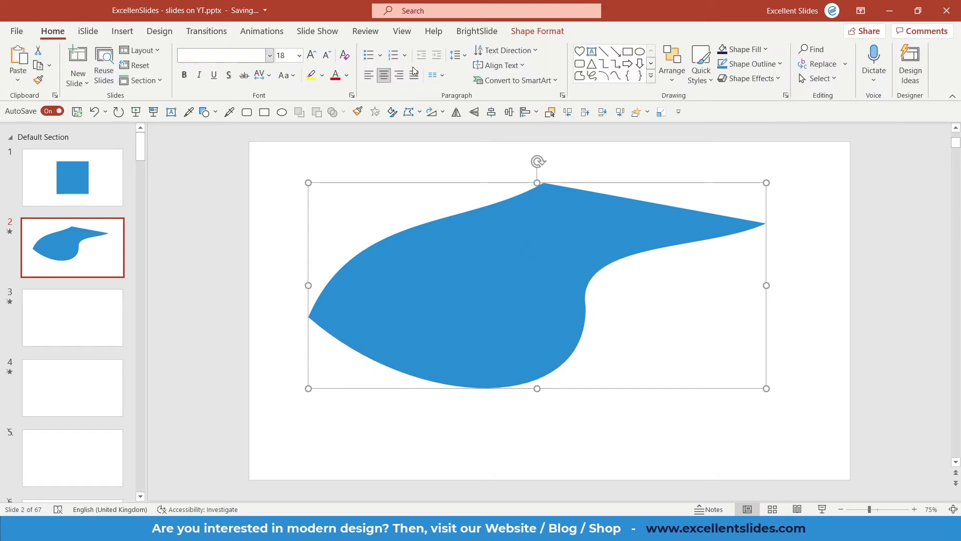
left_click(828, 80)
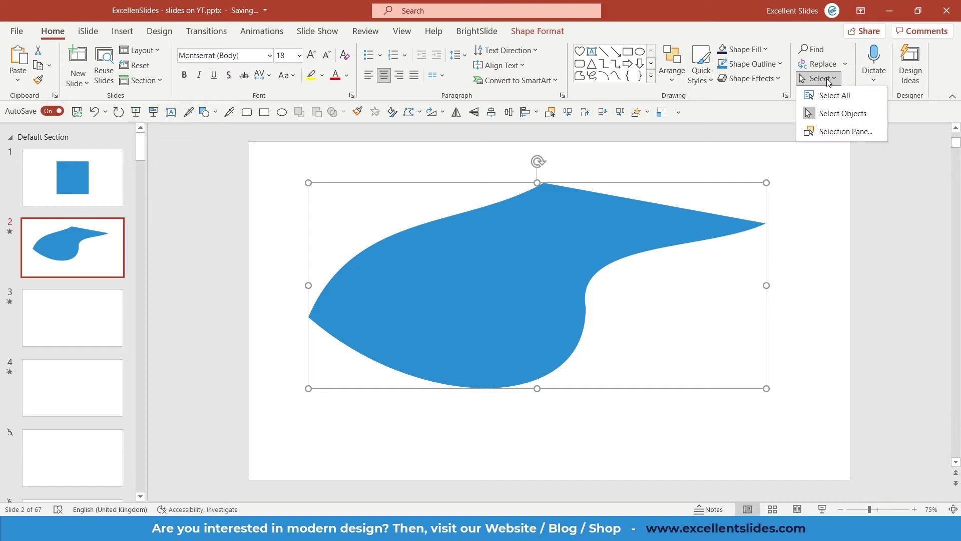
left_click(834, 134)
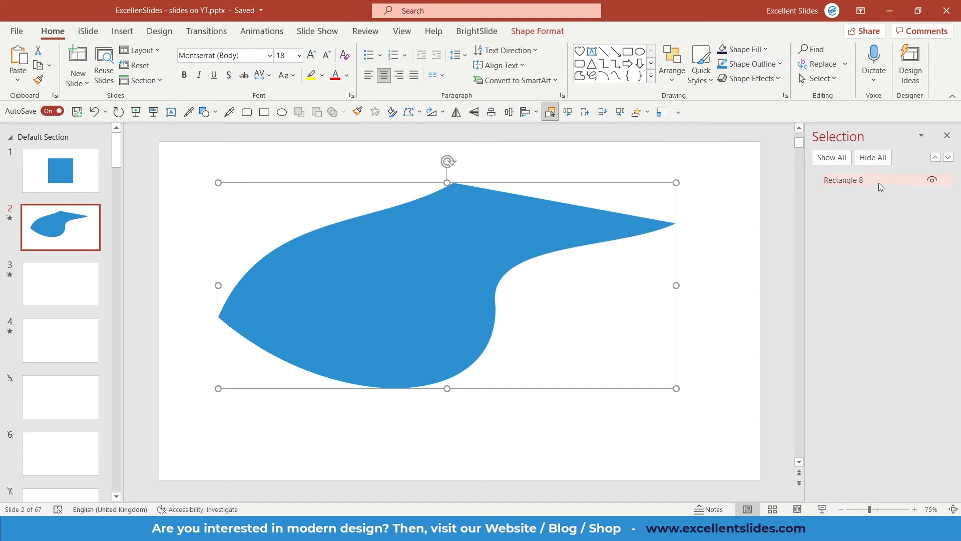
Rename slide 2's shape from 'Rectangle 8' to '!!shape' in the Selection Pane
left_click(848, 182)
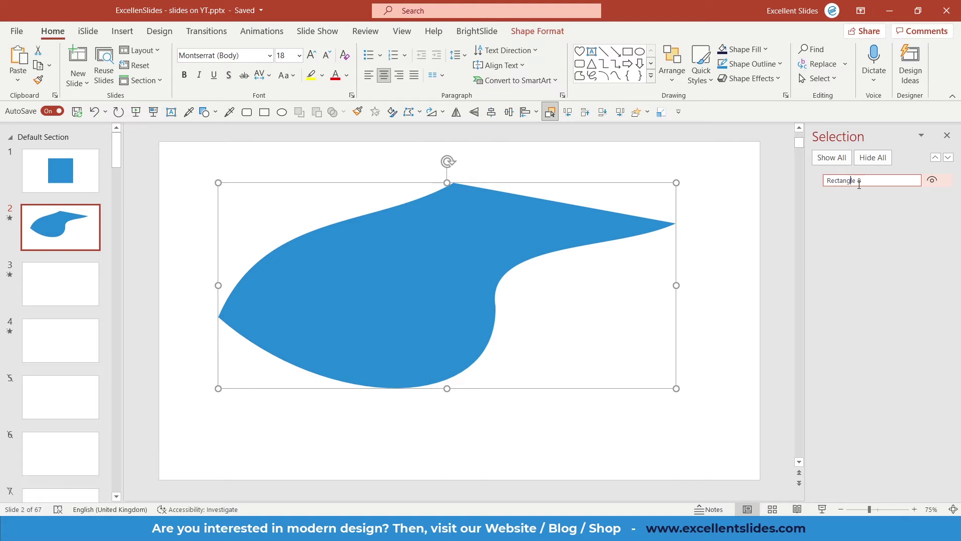
key("ctrl+a")
key("BackSpace")
type("kjsdhfsd")
key("ctrl+a")
type("shape")
left_click(827, 180)
type("!!")
left_click_drag(857, 181, 829, 184)
Rename slide 1's square 'Rectangle 8' to '!!shape' as well, then return to slide 2
left_click(741, 211)
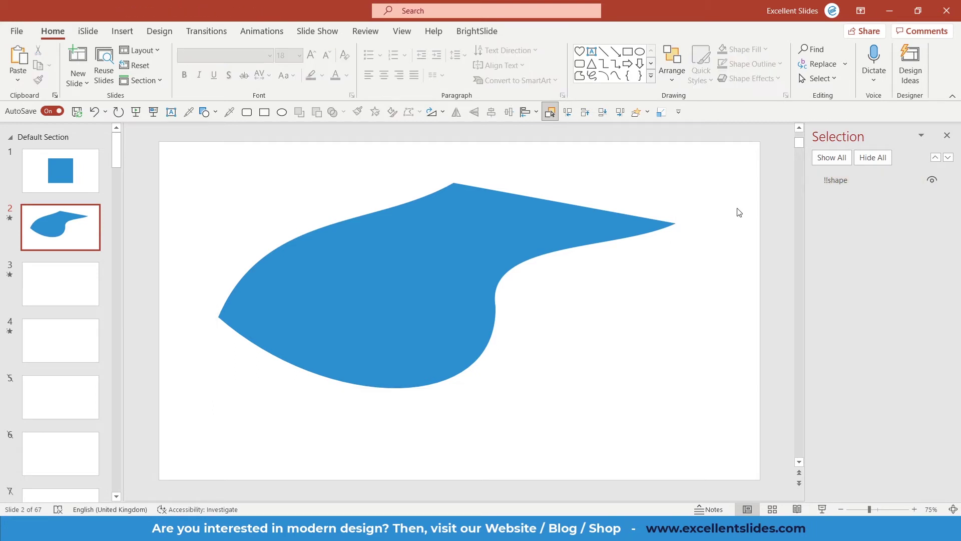
left_click(59, 159)
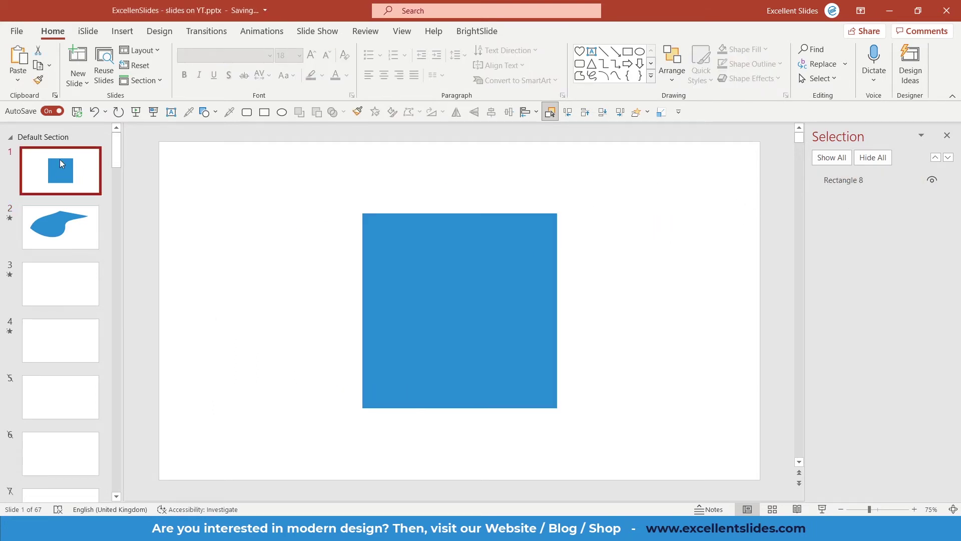
left_click(478, 243)
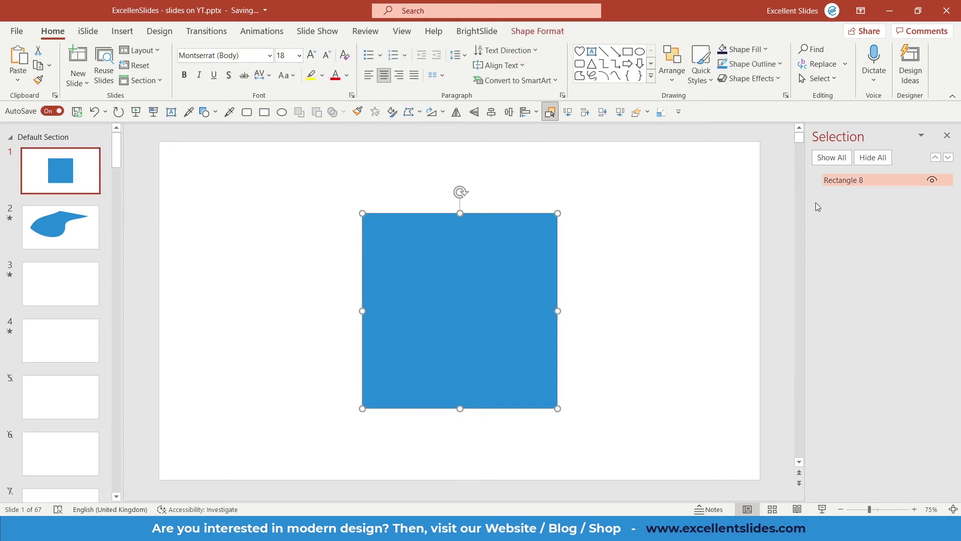
left_click(844, 180)
double_click(853, 182)
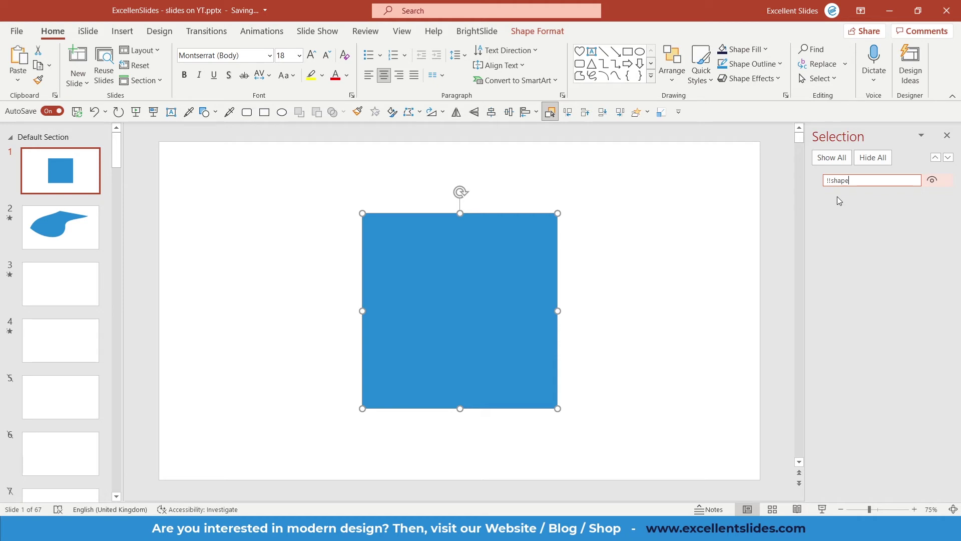
key("Return")
left_click(31, 218)
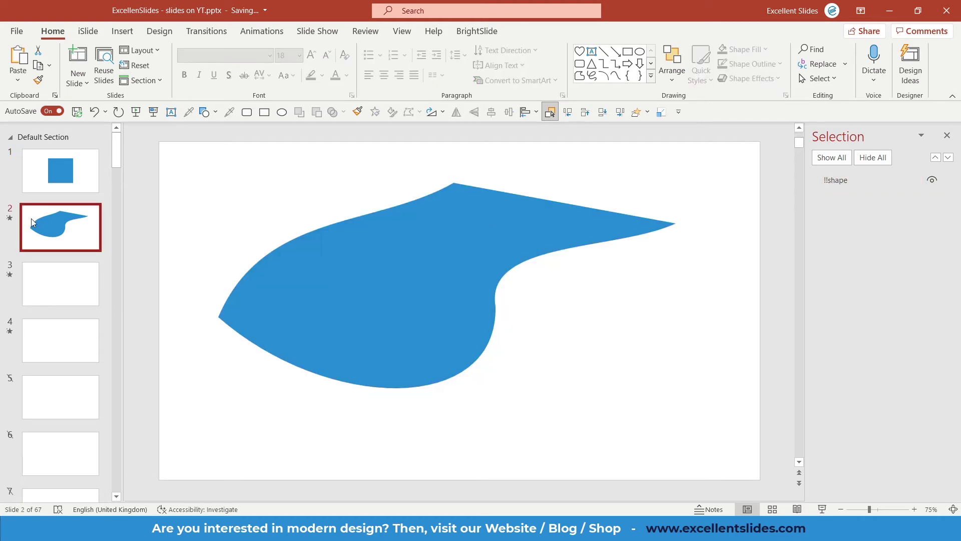
left_click(206, 31)
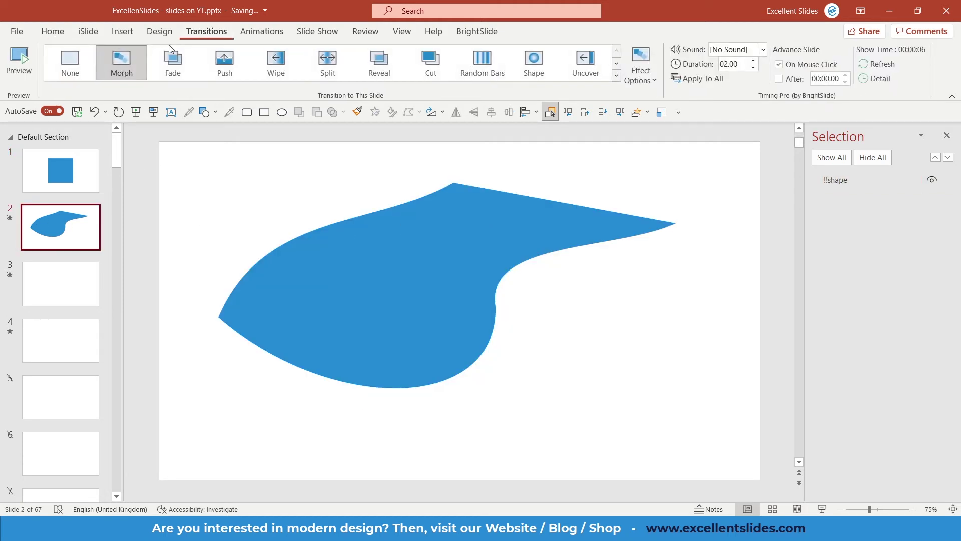
left_click(20, 65)
left_click(19, 60)
Fill slide 2's blob with navy from the Shape Fill theme colours
left_click(458, 242)
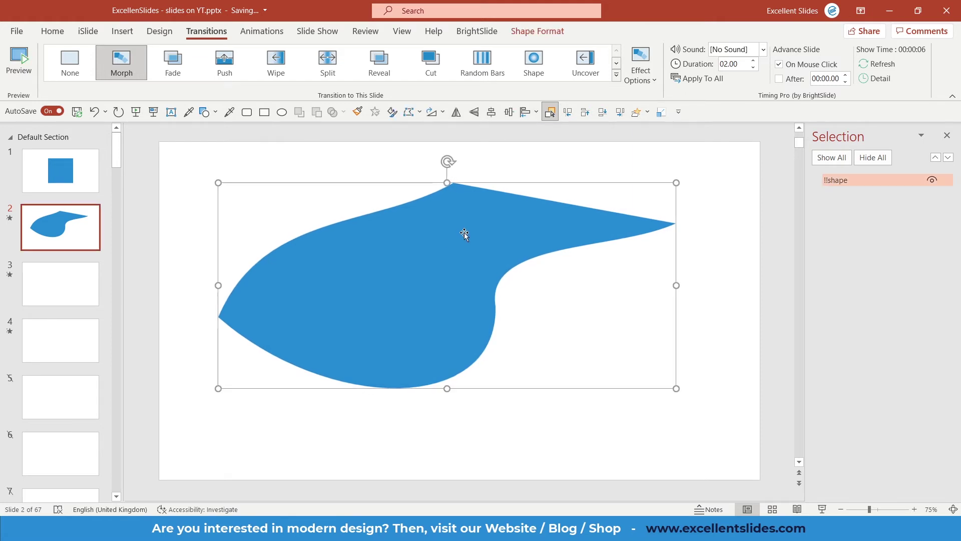
left_click(538, 31)
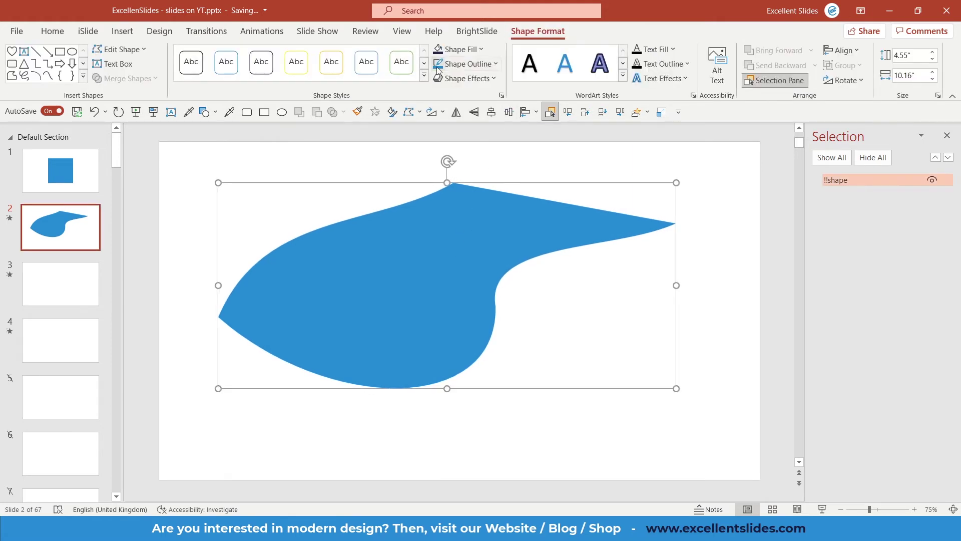
left_click(464, 49)
left_click(431, 238)
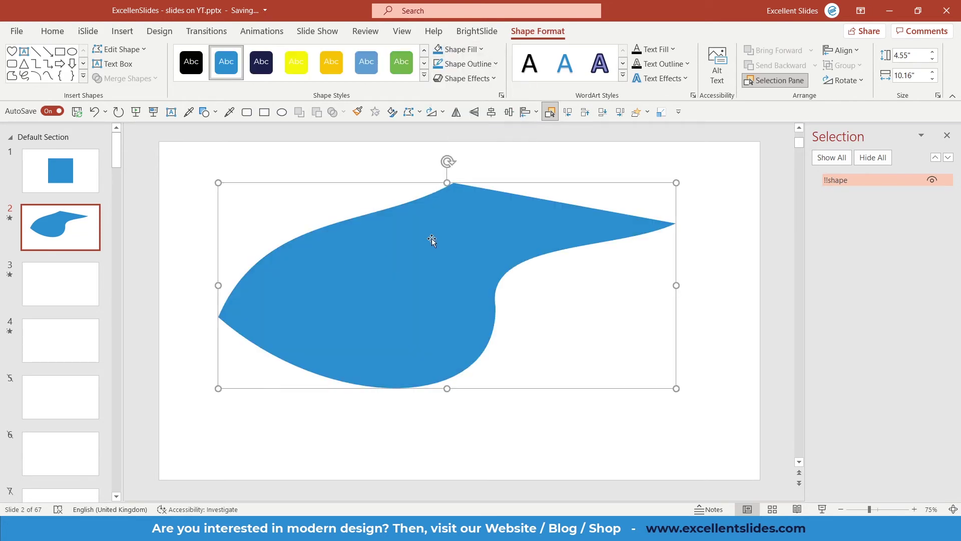
left_click(474, 47)
left_click(487, 82)
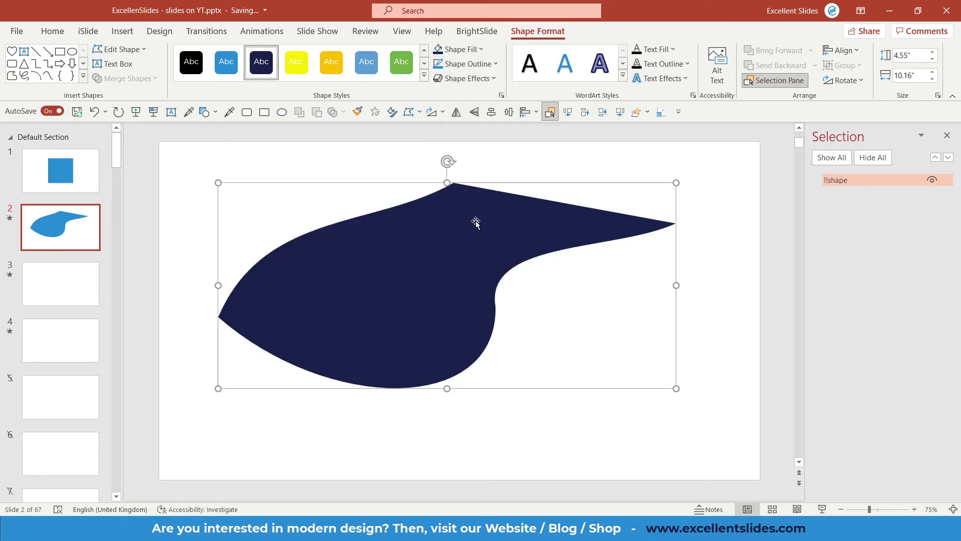
Enlarge the navy blob to about 11.44 by 5.13 inches and preview the Morph
left_click_drag(455, 256, 476, 331)
left_click_drag(696, 257, 755, 230)
left_click_drag(459, 248, 430, 217)
left_click(206, 31)
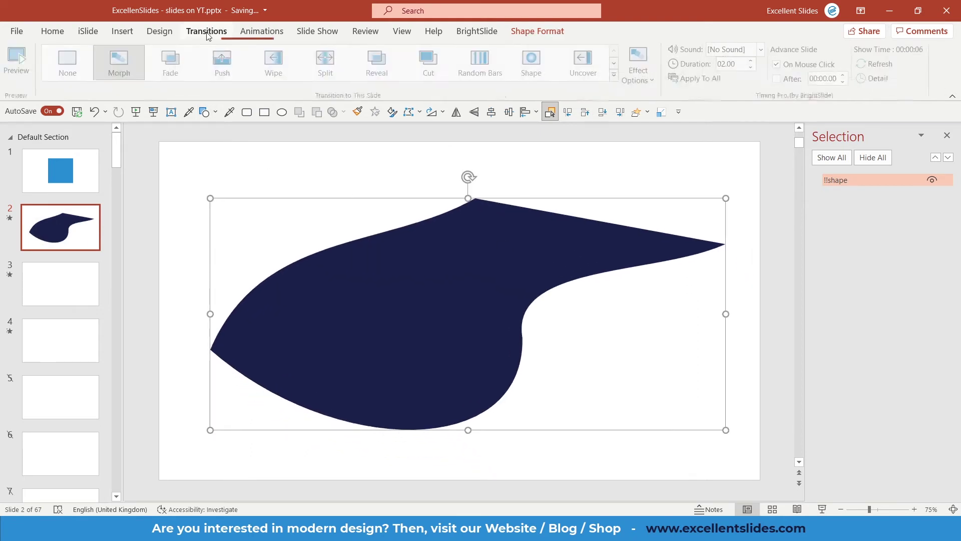
left_click(15, 62)
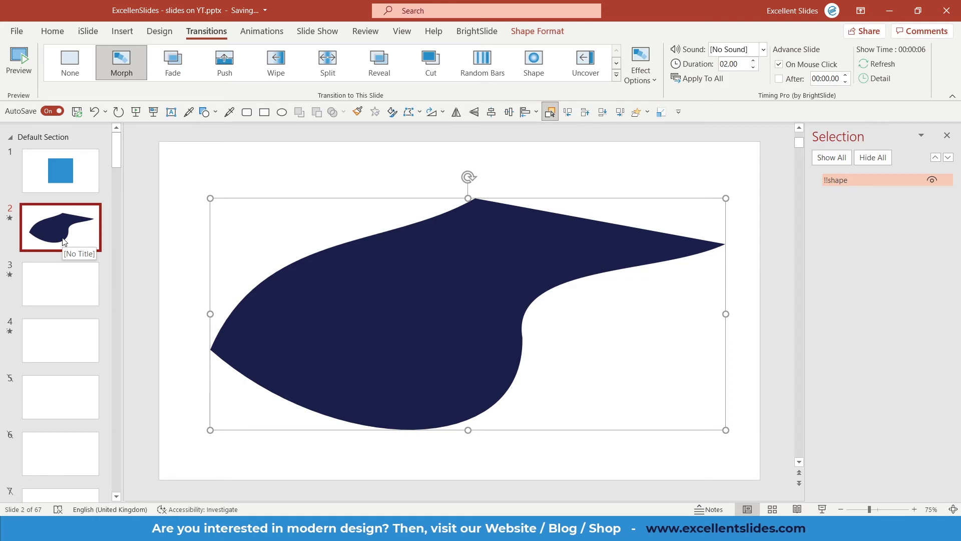
Duplicate slide 2 as slide 3 and select its navy blob
left_click(47, 245)
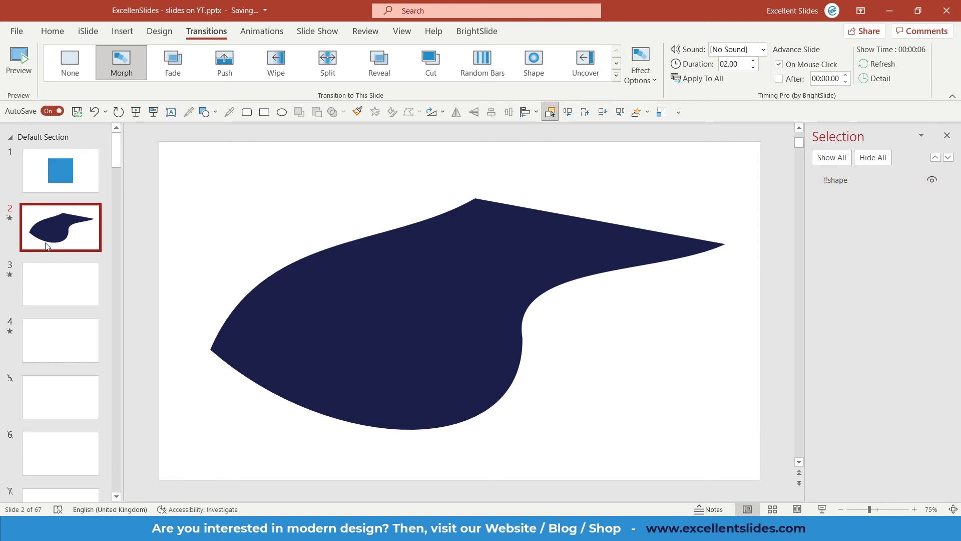
key("ctrl+d")
left_click(370, 271)
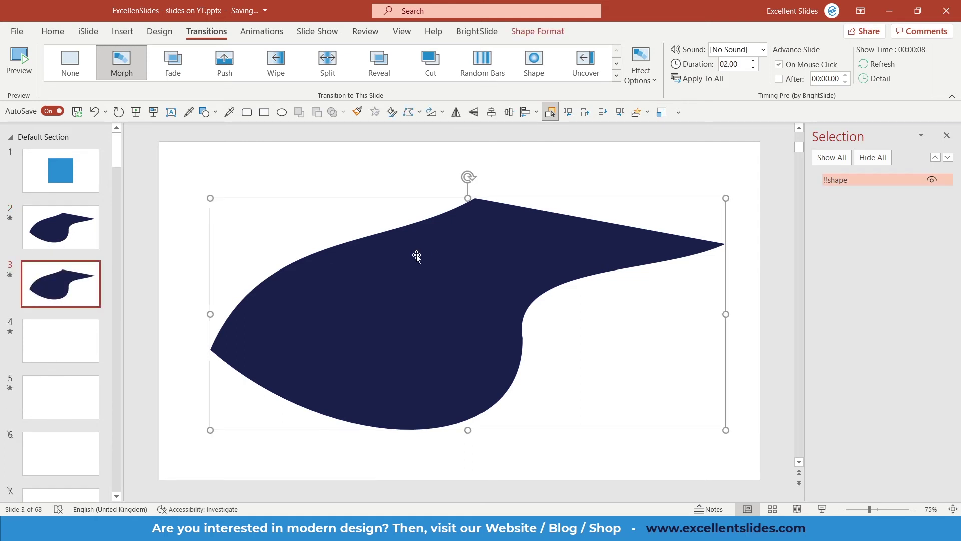
Add points on the blob's bottom, upper-left and top edges, pulling the top point outward
right_click(416, 256)
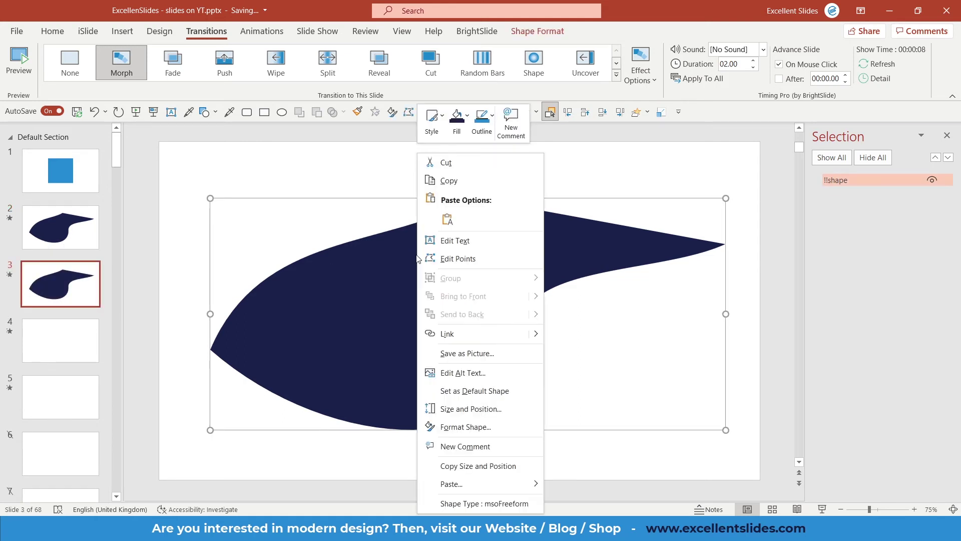
left_click(472, 259)
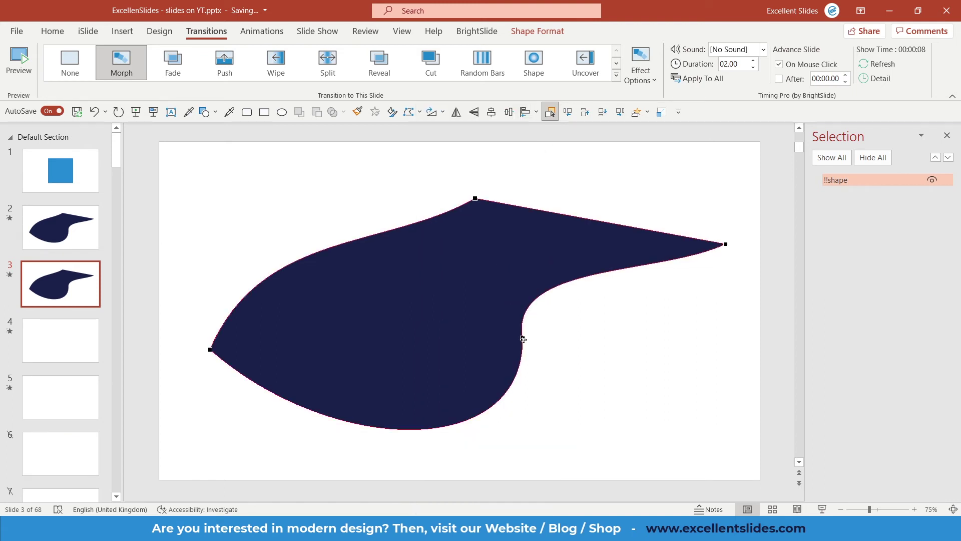
left_click(346, 421)
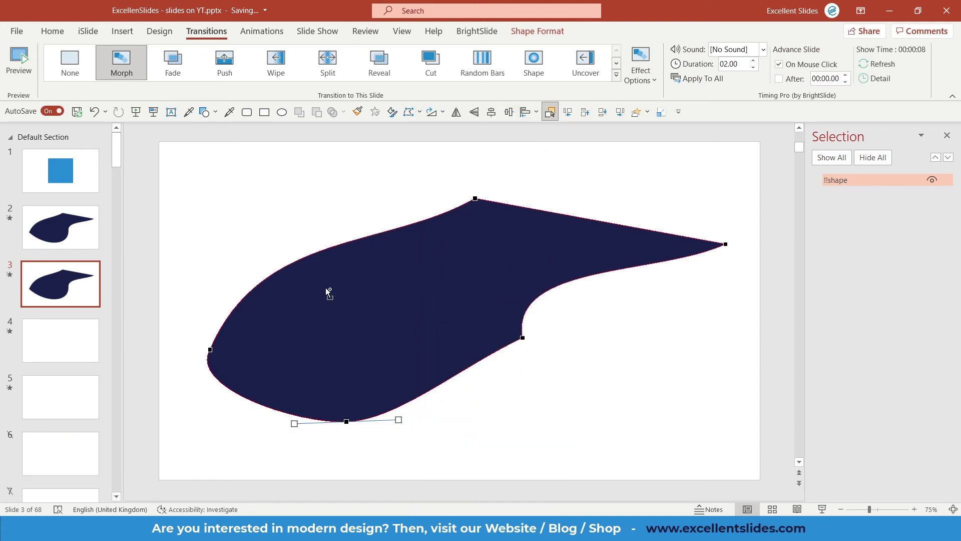
left_click(321, 250)
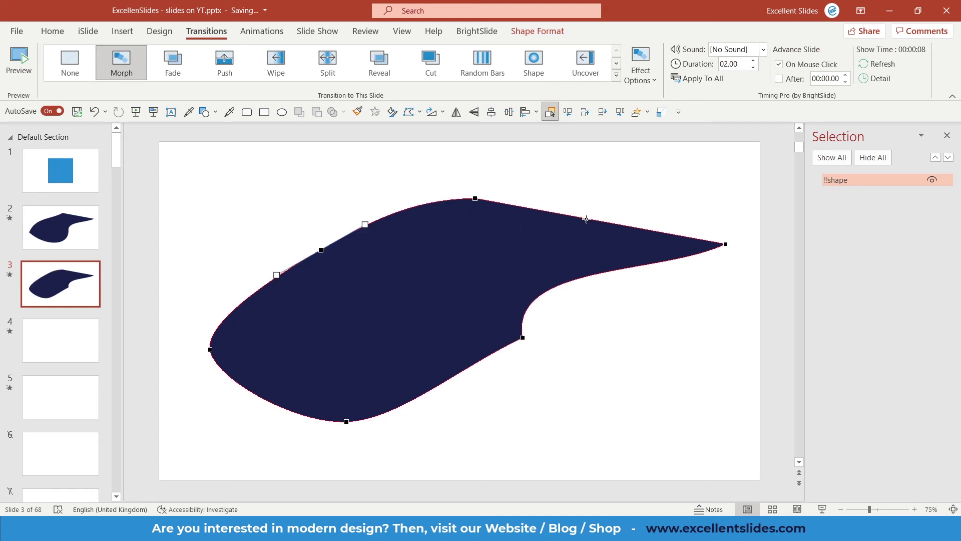
left_click(587, 218)
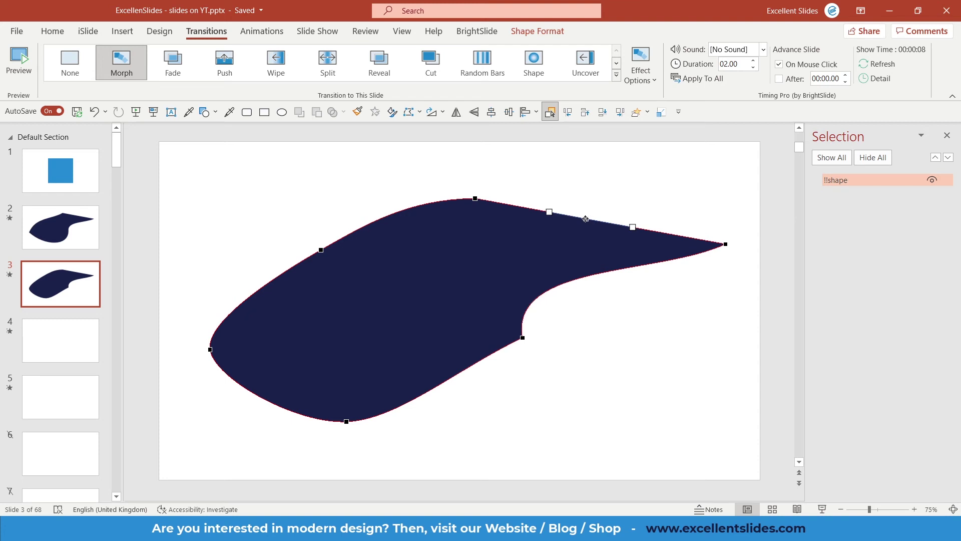
left_click_drag(586, 219, 617, 187)
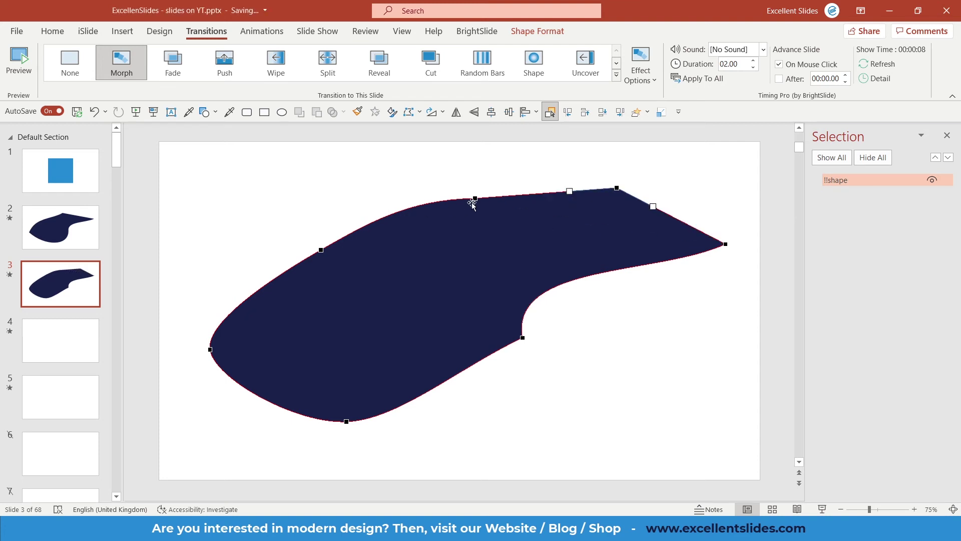
Pull a top point down into a dip and reshape the surrounding curves of the outline
left_click_drag(475, 198, 439, 238)
left_click_drag(320, 250, 261, 207)
left_click_drag(305, 181, 401, 187)
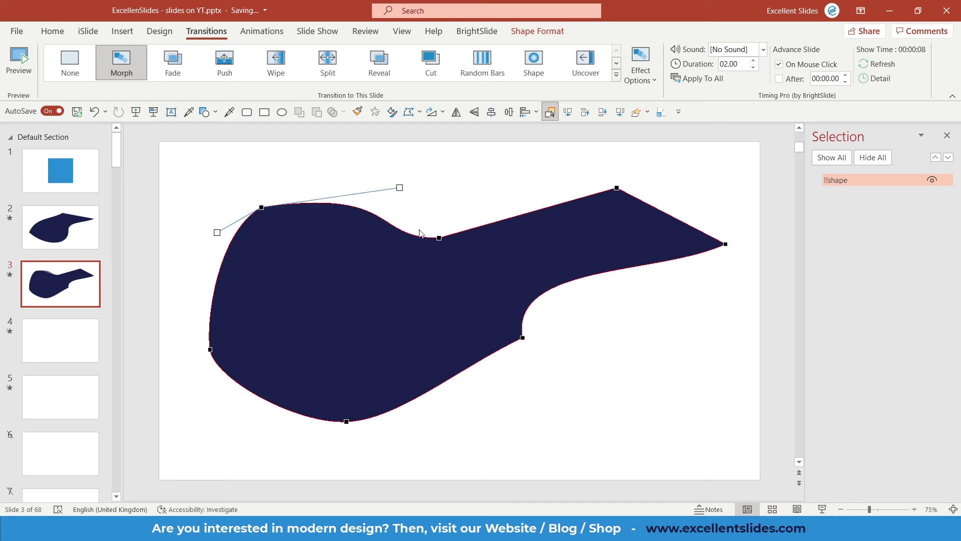
left_click(439, 238)
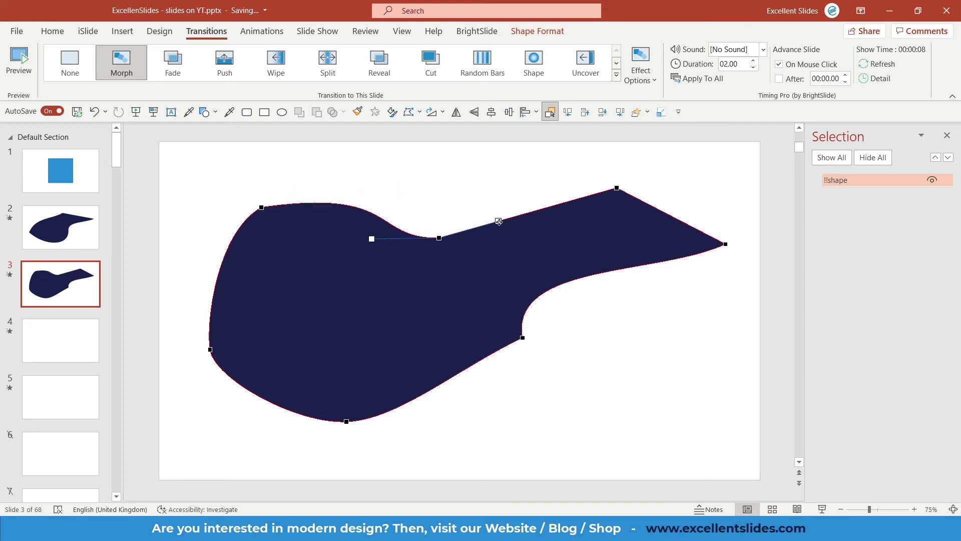
left_click_drag(498, 220, 521, 245)
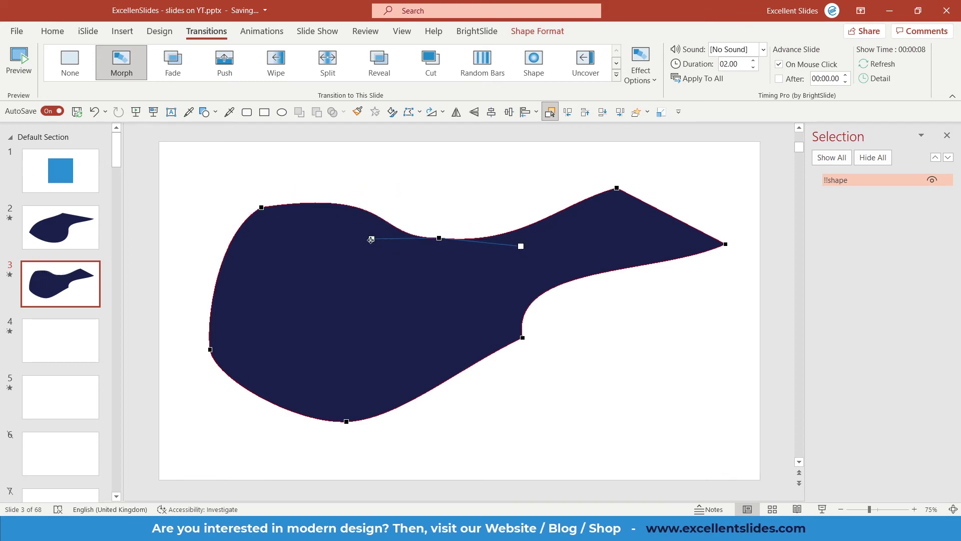
left_click_drag(372, 238, 354, 294)
left_click_drag(523, 338, 498, 372)
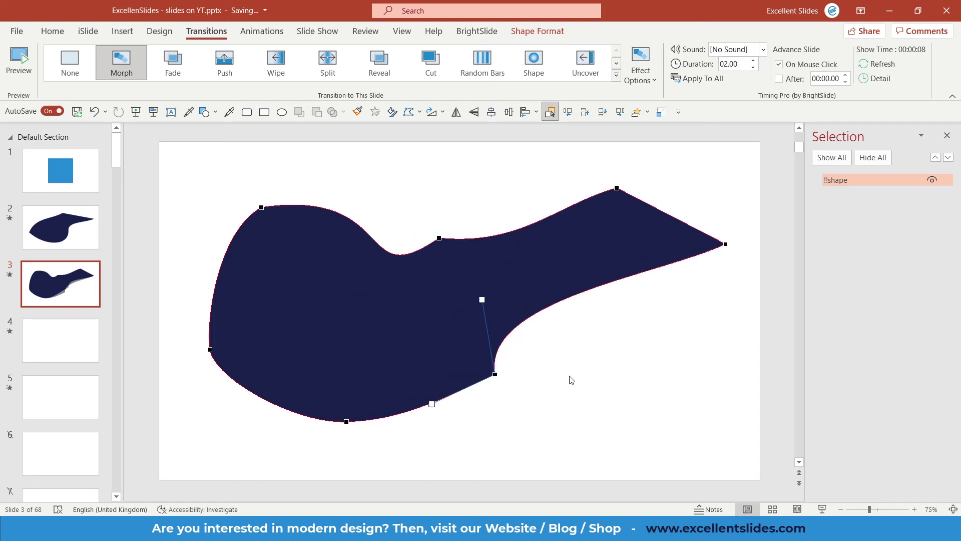
left_click(580, 349)
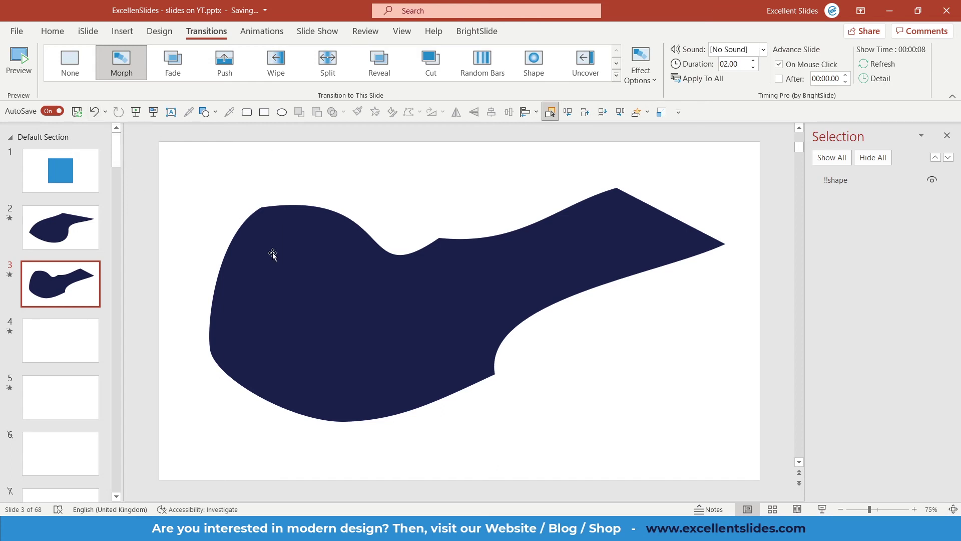
left_click(15, 77)
left_click(539, 261)
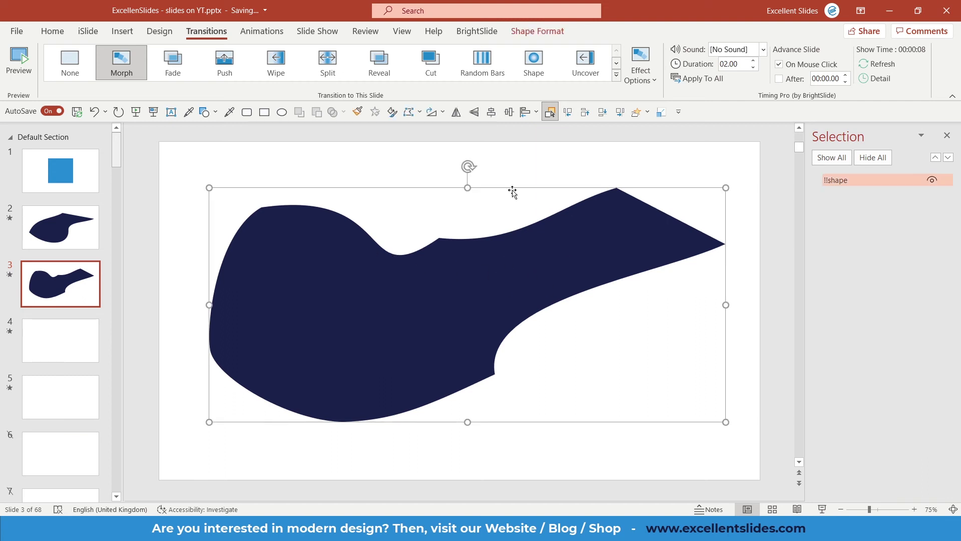
left_click(528, 176)
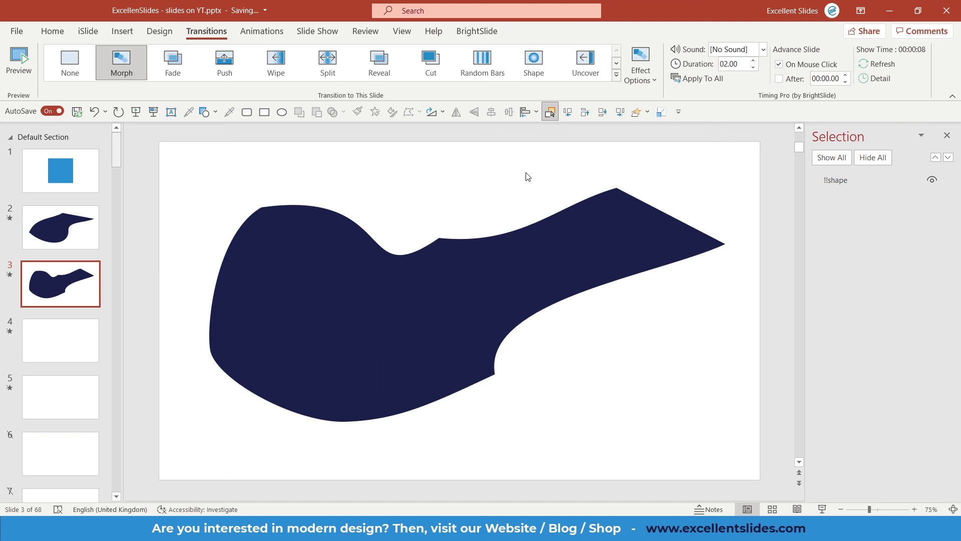
left_click(25, 65)
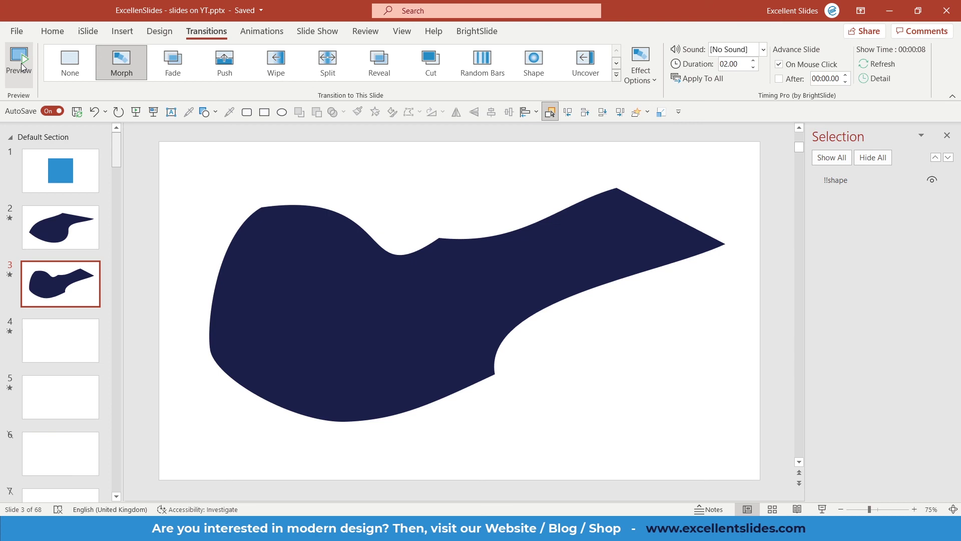
left_click(274, 210)
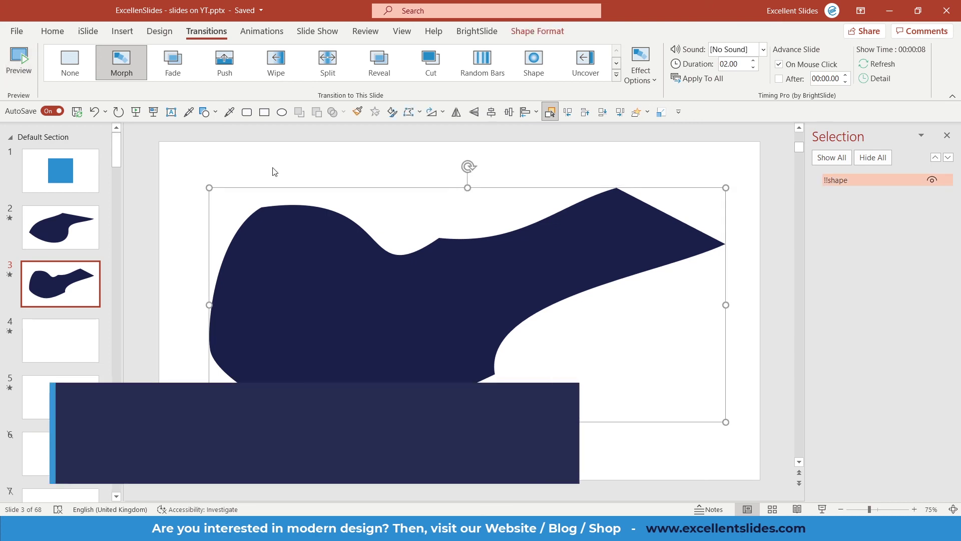
left_click(274, 171)
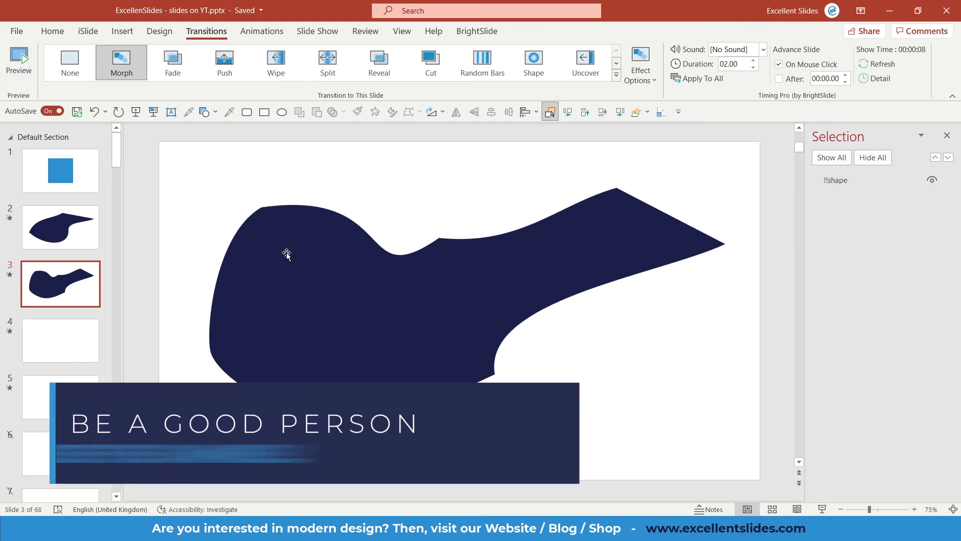